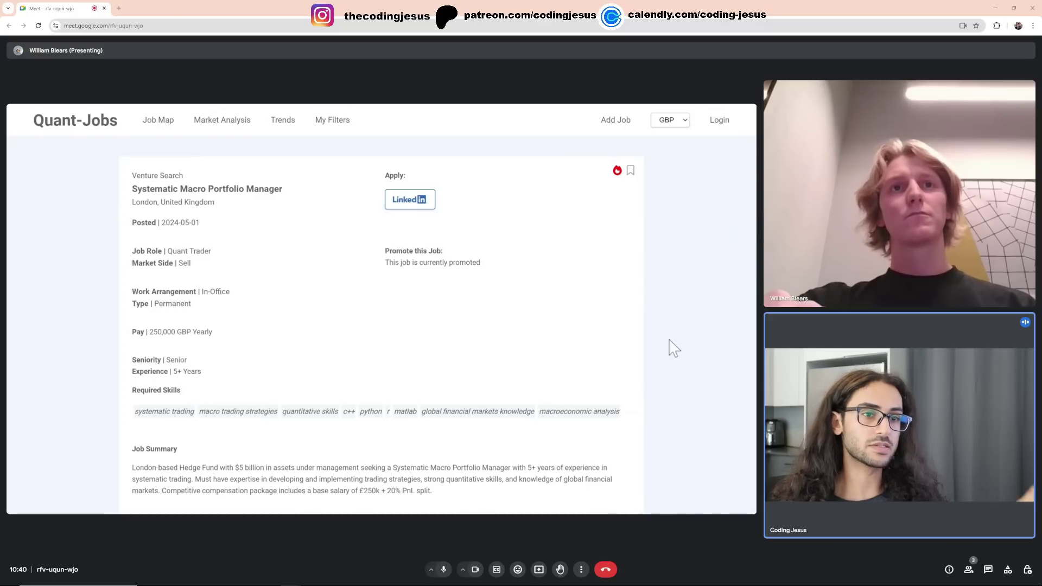
Load the Quant Job Market Analysis dashboard showing 6434 jobs with employer and country charts.
{"action": "left_click", "coordinate": [222, 120]}
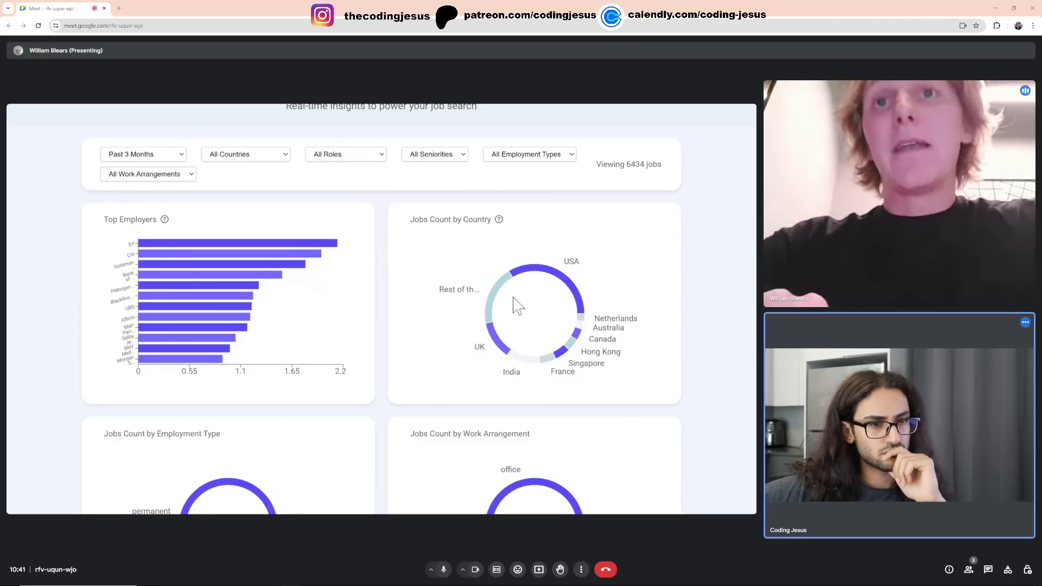
{"action": "mouse_move", "coordinate": [491, 296]}
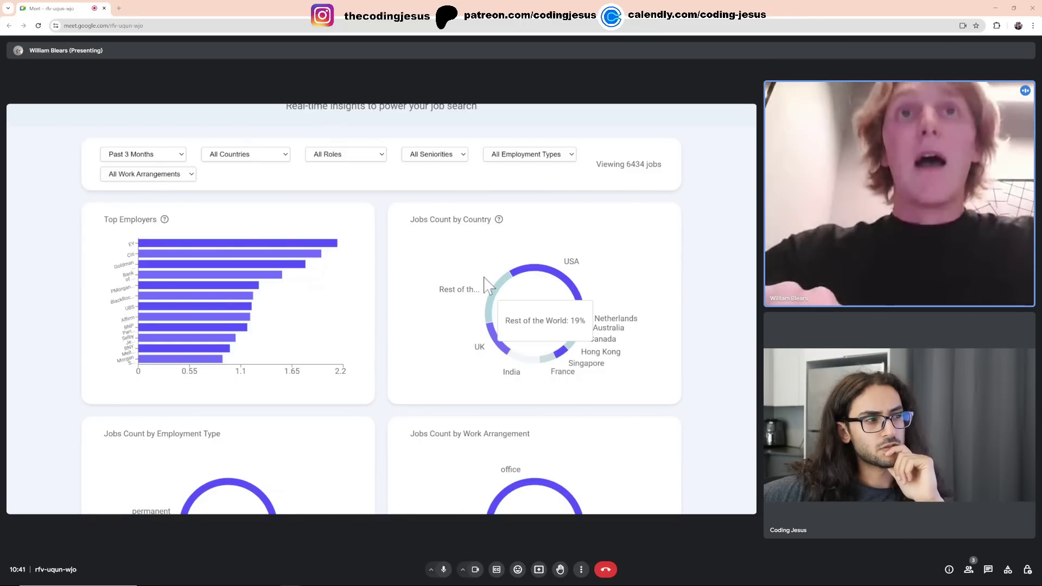
{"action": "scroll", "coordinate": [320, 218], "scroll_direction": "up", "scroll_amount": 3}
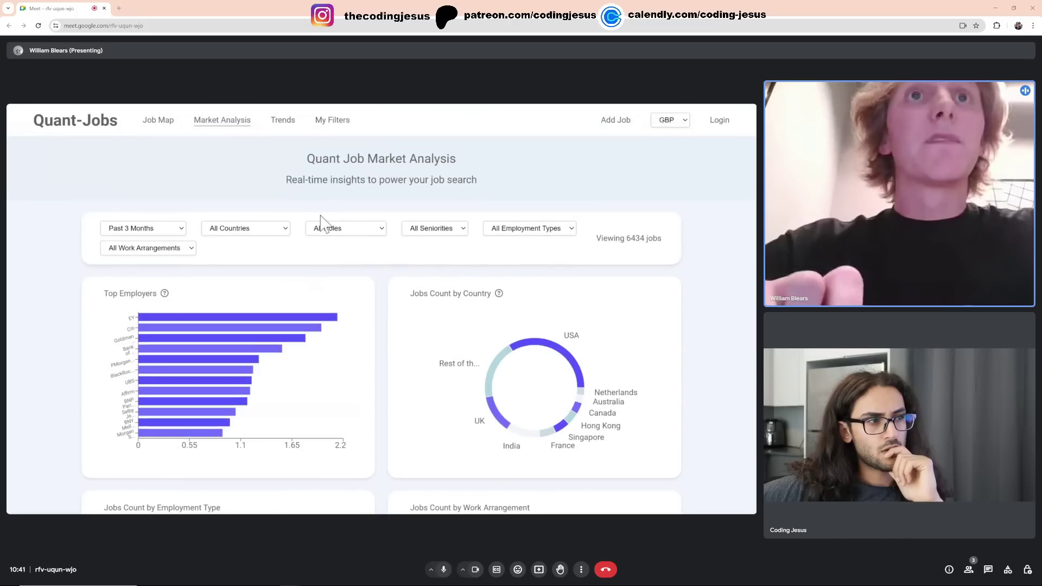
Show the Job Map with its search overlay dismissed.
{"action": "left_click", "coordinate": [158, 120]}
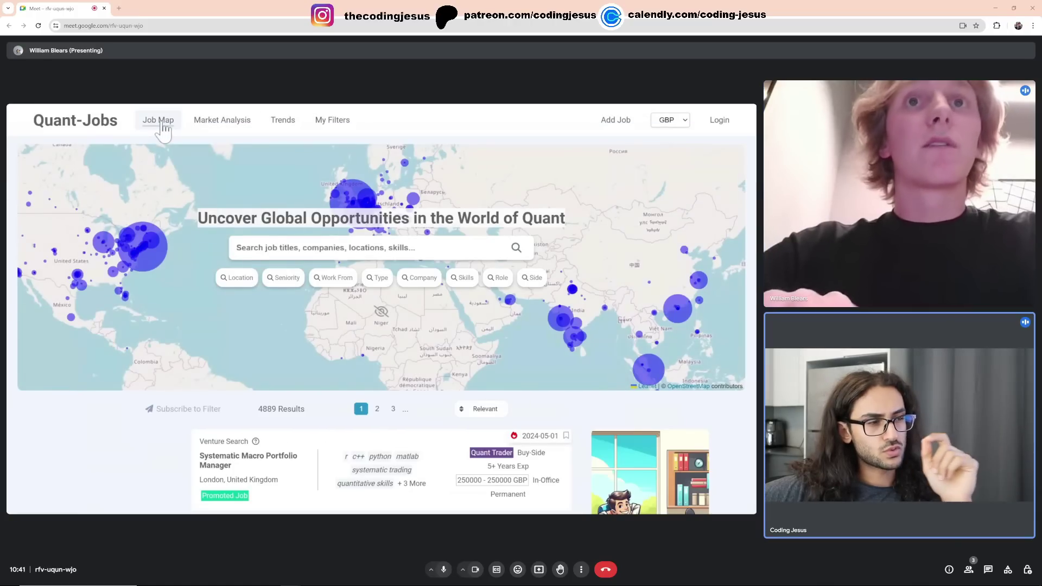
{"action": "left_click", "coordinate": [383, 316]}
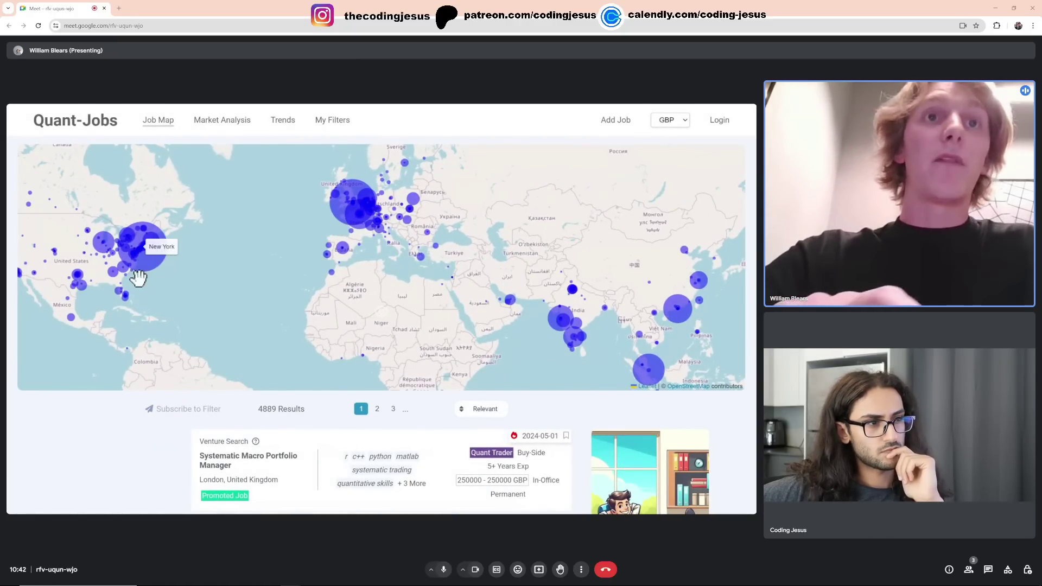
{"action": "scroll", "coordinate": [136, 285], "scroll_direction": "up", "scroll_amount": 2}
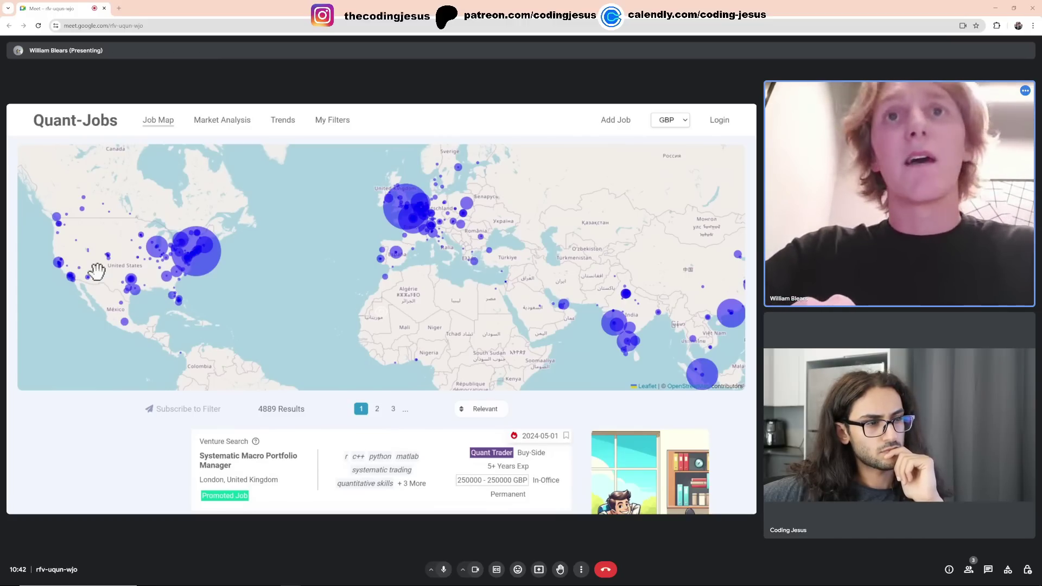
Shift the map eastward to centre on the job markers across South and Southeast Asia.
{"action": "left_click_drag", "start_coordinate": [228, 291], "coordinate": [86, 289]}
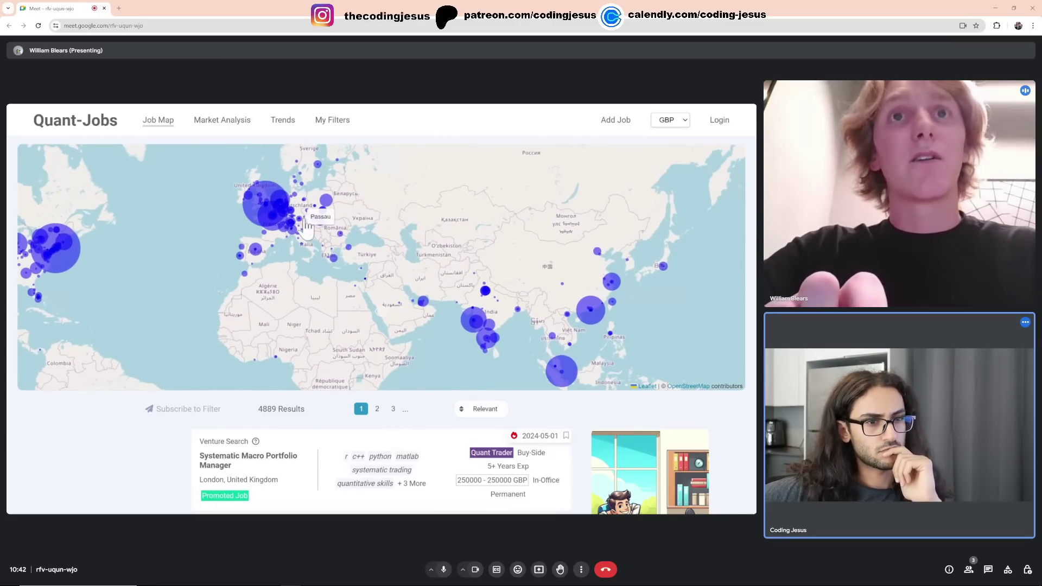
{"action": "left_click_drag", "start_coordinate": [394, 304], "coordinate": [236, 233]}
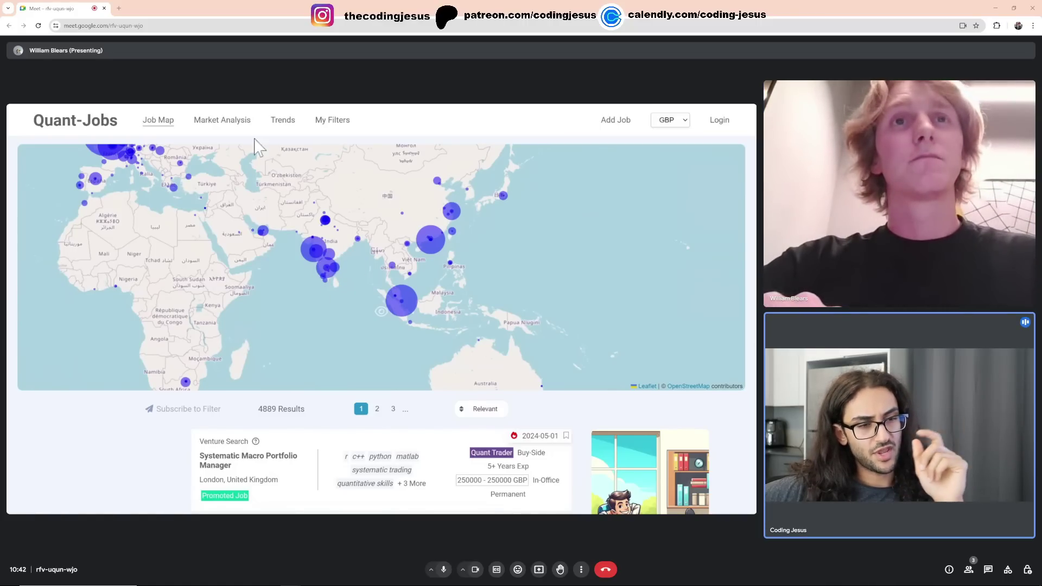
Return to the Market Analysis dashboard viewing 6434 jobs.
{"action": "left_click", "coordinate": [222, 120]}
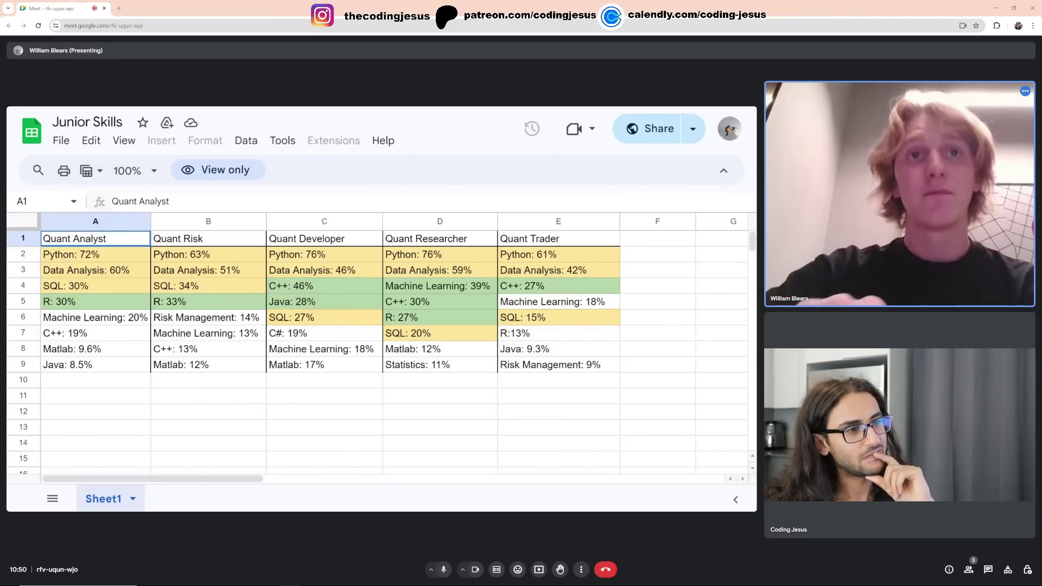
{"action": "left_click", "coordinate": [317, 271]}
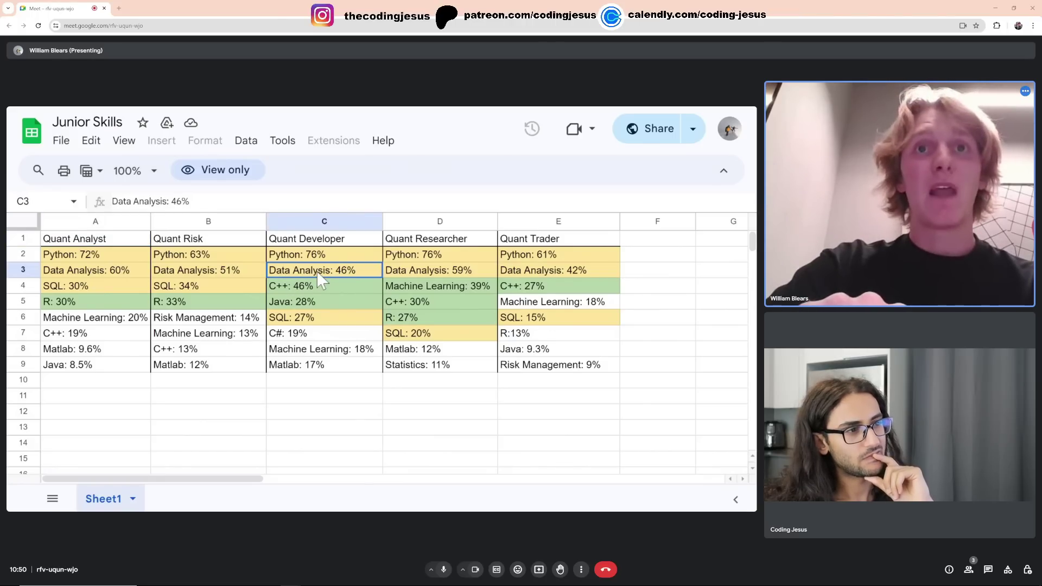
{"action": "left_click", "coordinate": [240, 271]}
{"action": "key", "text": "Left"}
{"action": "key", "text": "Right"}
{"action": "key", "text": "Right"}
{"action": "key", "text": "Right"}
{"action": "key", "text": "Right"}
{"action": "key", "text": "Up"}
{"action": "key", "text": "Down"}
{"action": "key", "text": "Left"}
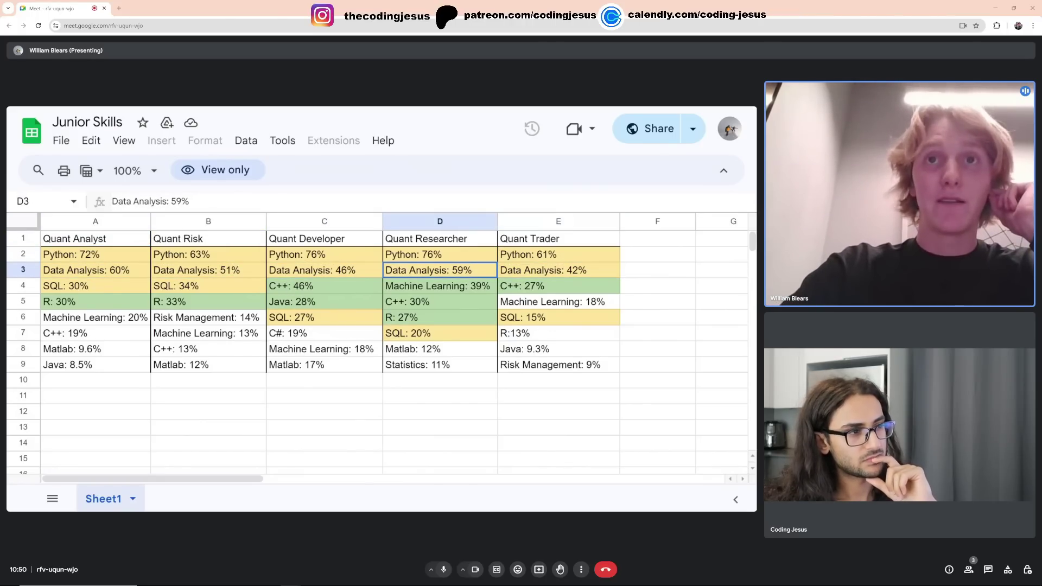
{"action": "key", "text": "Left"}
{"action": "key", "text": "Left"}
{"action": "key", "text": "Left"}
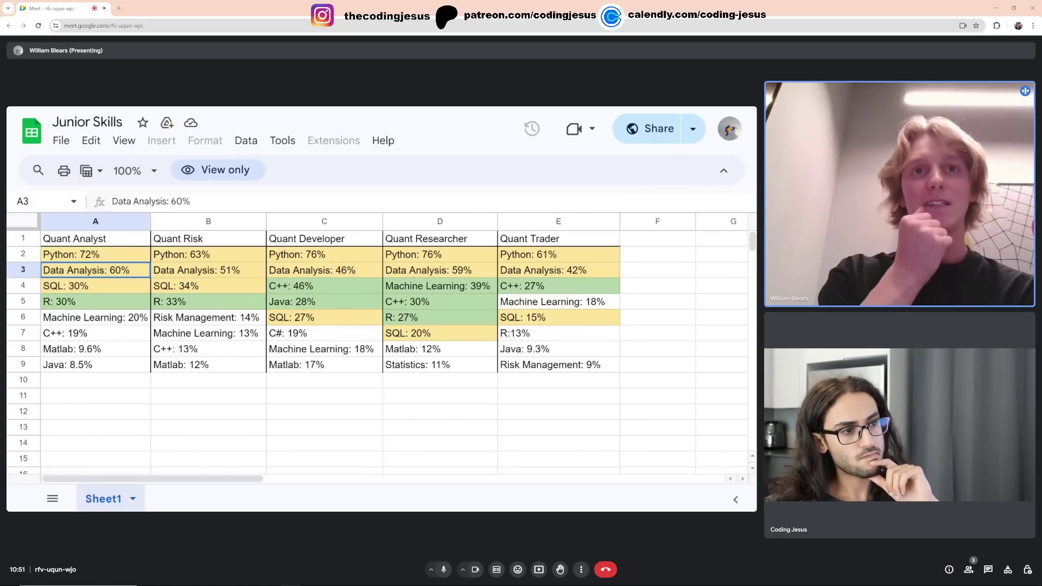
{"action": "key", "text": "Down"}
{"action": "key", "text": "Right"}
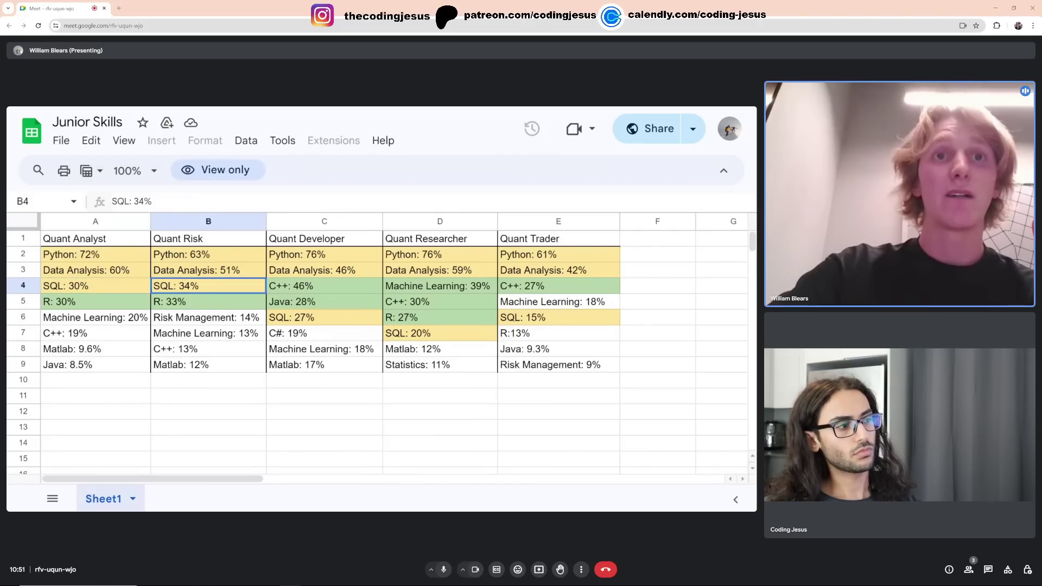
{"action": "key", "text": "Left"}
{"action": "key", "text": "Right"}
{"action": "key", "text": "Left"}
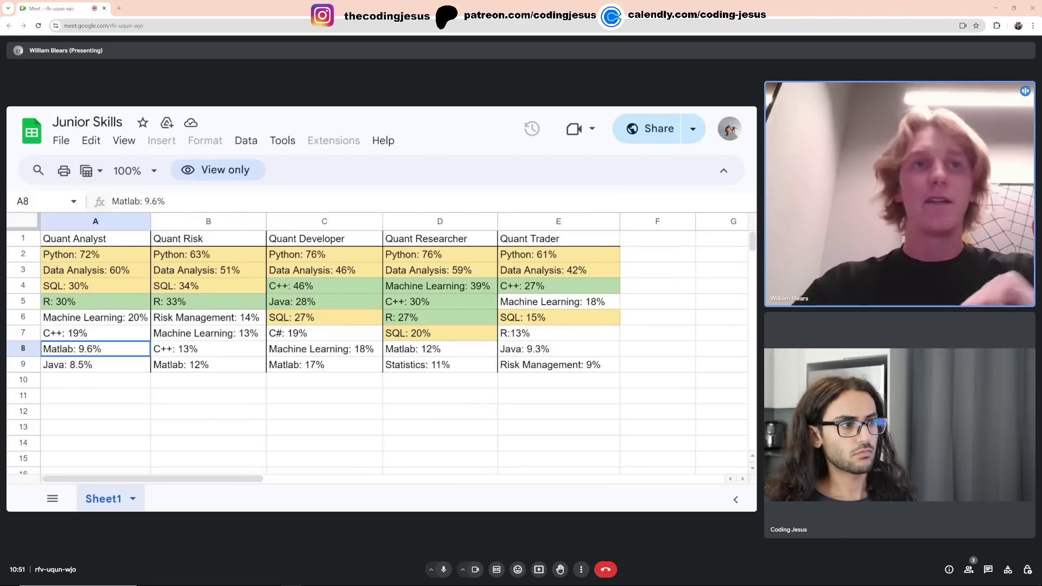
{"action": "key", "text": "Right"}
{"action": "key", "text": "Right"}
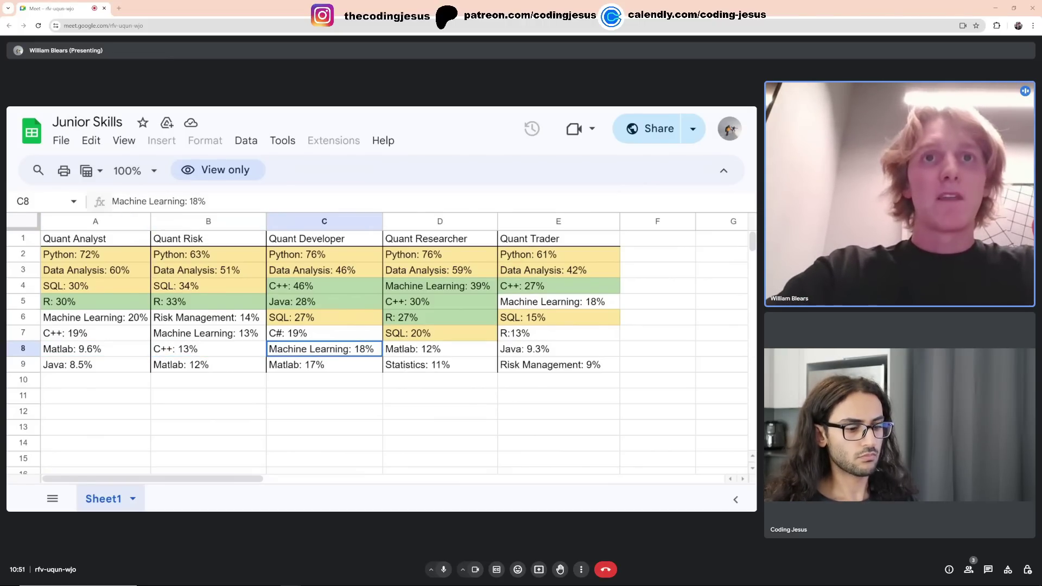
{"action": "key", "text": "Up"}
{"action": "key", "text": "Up"}
{"action": "key", "text": "Up"}
{"action": "key", "text": "Up"}
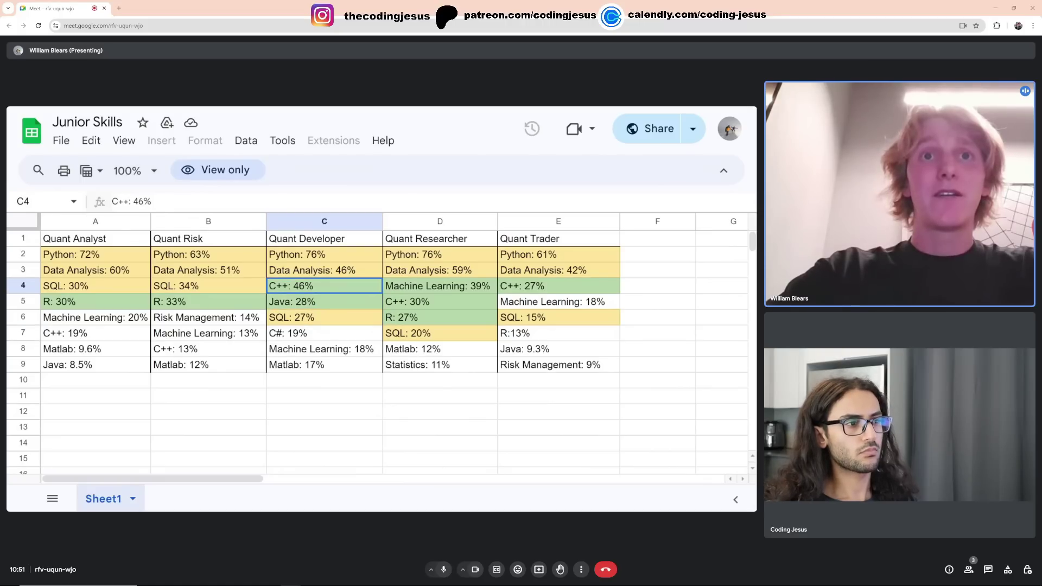
{"action": "key", "text": "Down"}
{"action": "key", "text": "Down"}
{"action": "key", "text": "Up"}
{"action": "key", "text": "Up"}
{"action": "key", "text": "Down"}
{"action": "key", "text": "Up"}
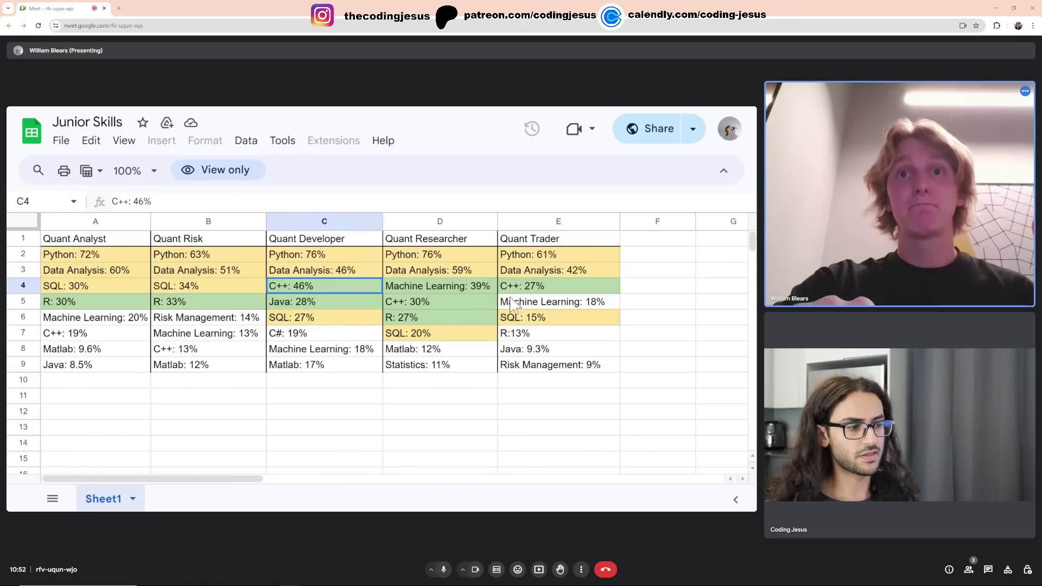
{"action": "left_click", "coordinate": [318, 302]}
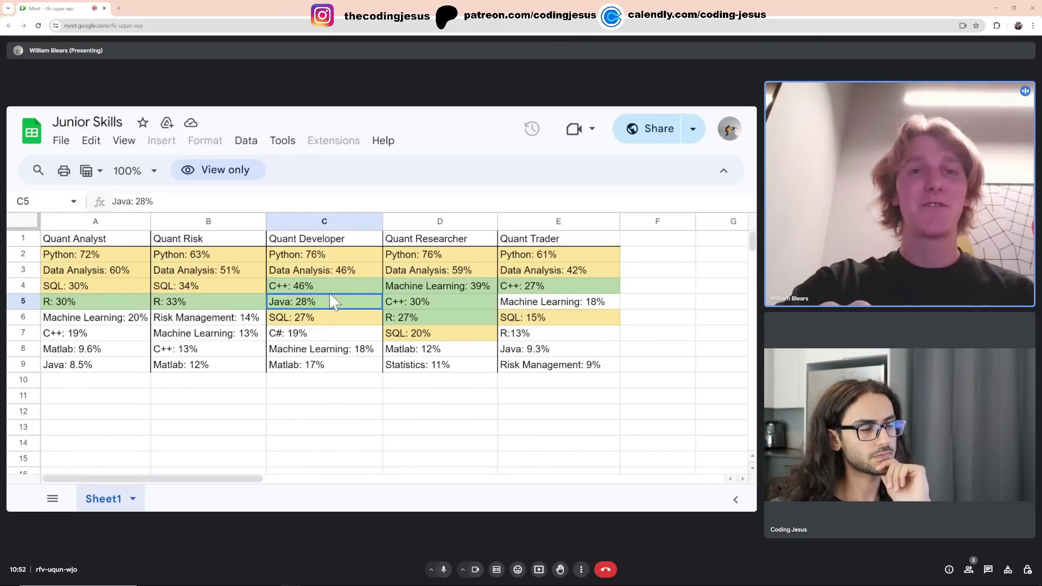
{"action": "left_click", "coordinate": [332, 290]}
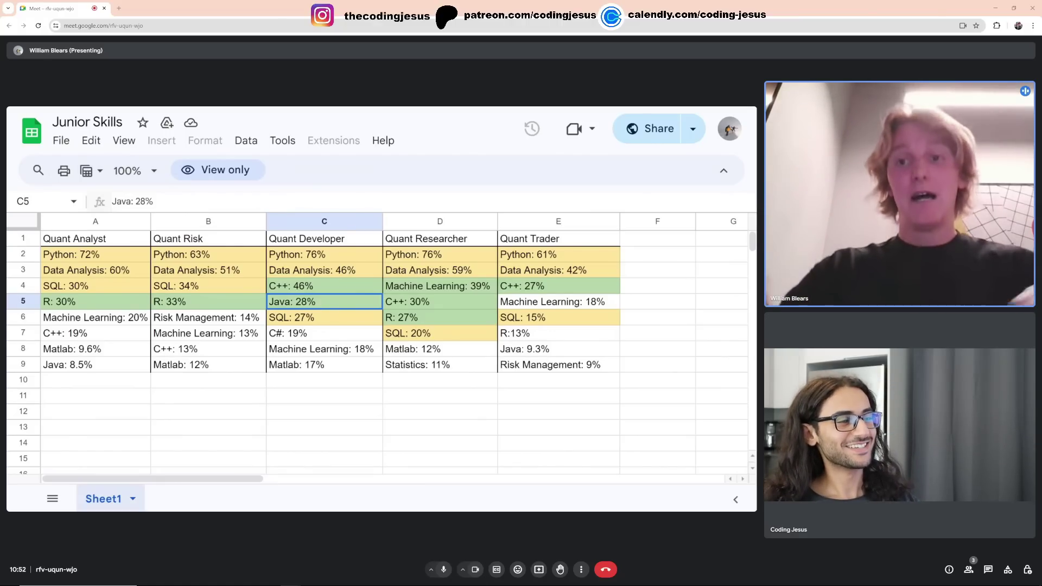
{"action": "key", "text": "Up"}
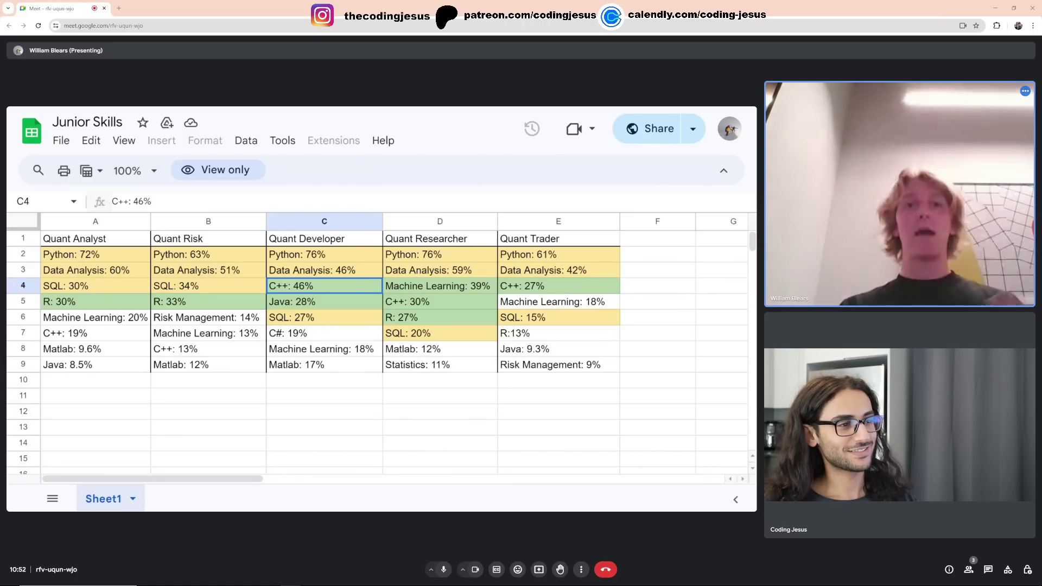
{"action": "left_click", "coordinate": [415, 304]}
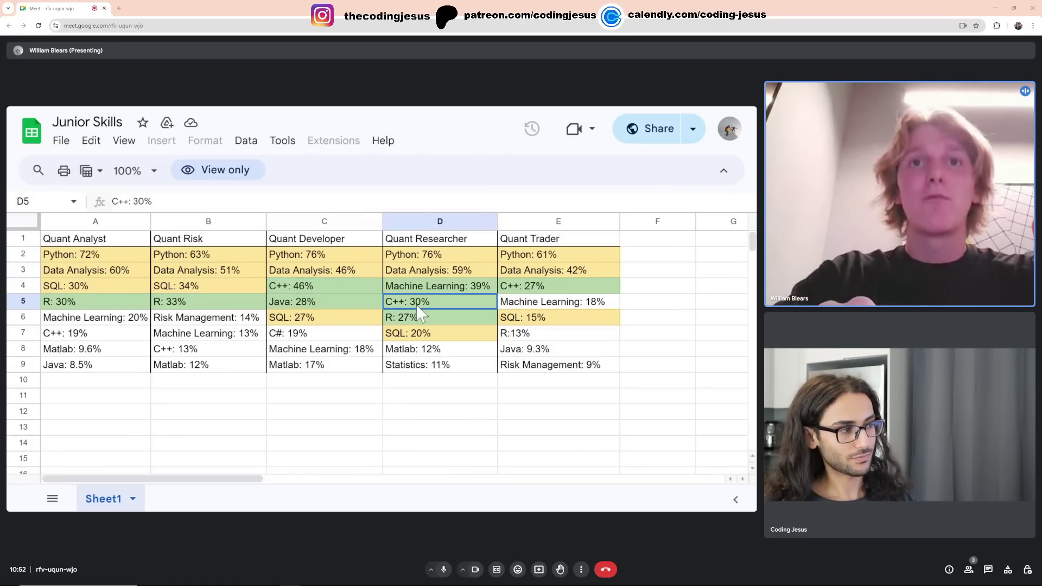
{"action": "left_click", "coordinate": [553, 286]}
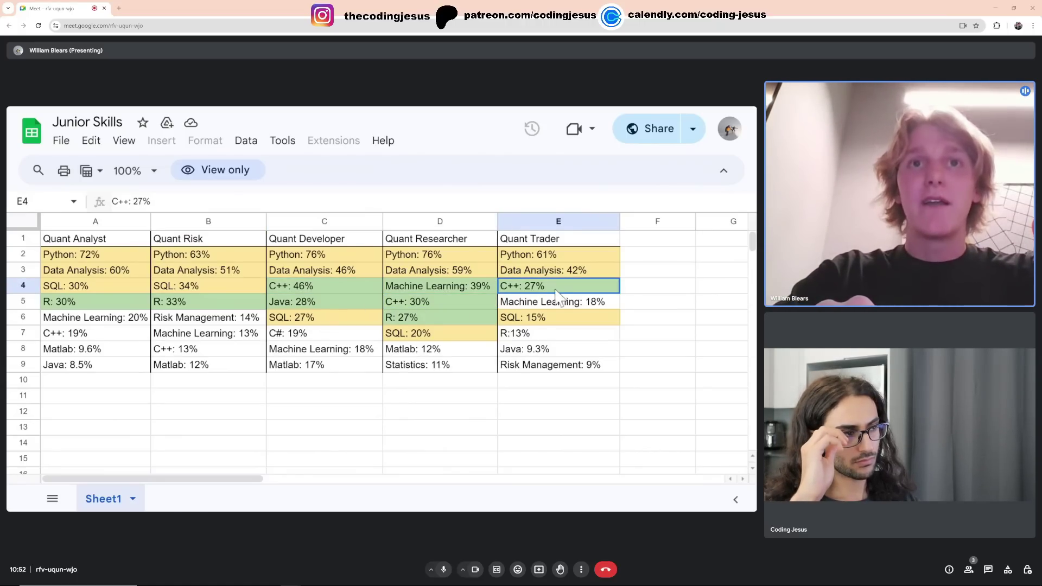
{"action": "left_click", "coordinate": [350, 303]}
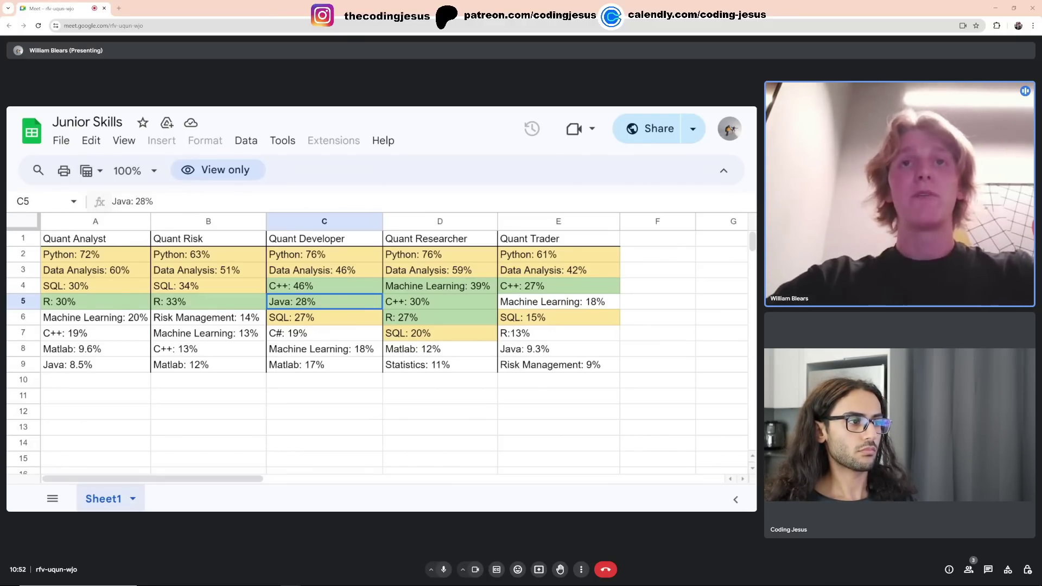
{"action": "key", "text": "Right"}
{"action": "key", "text": "Up"}
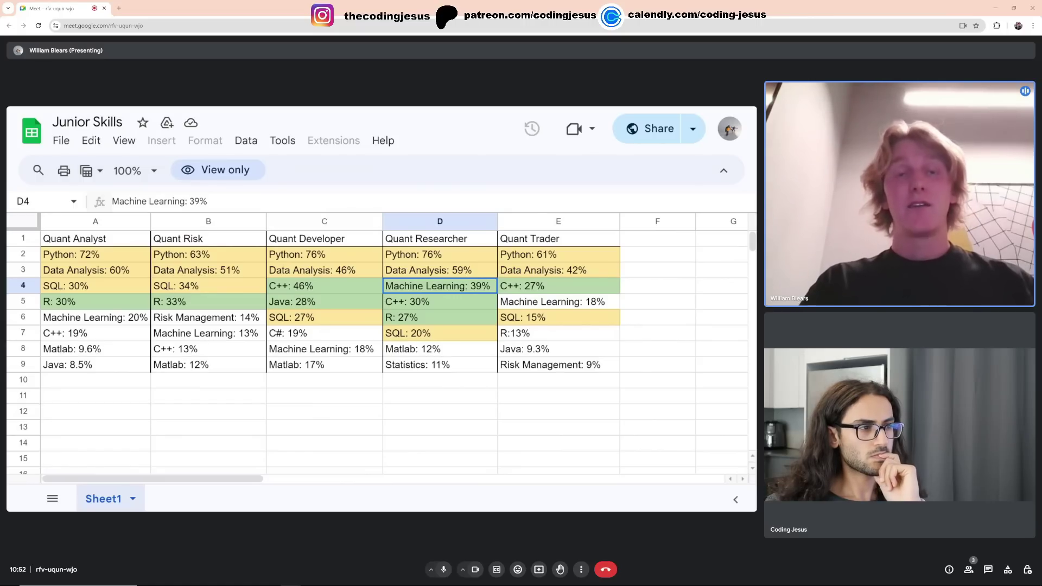
{"action": "key", "text": "Right"}
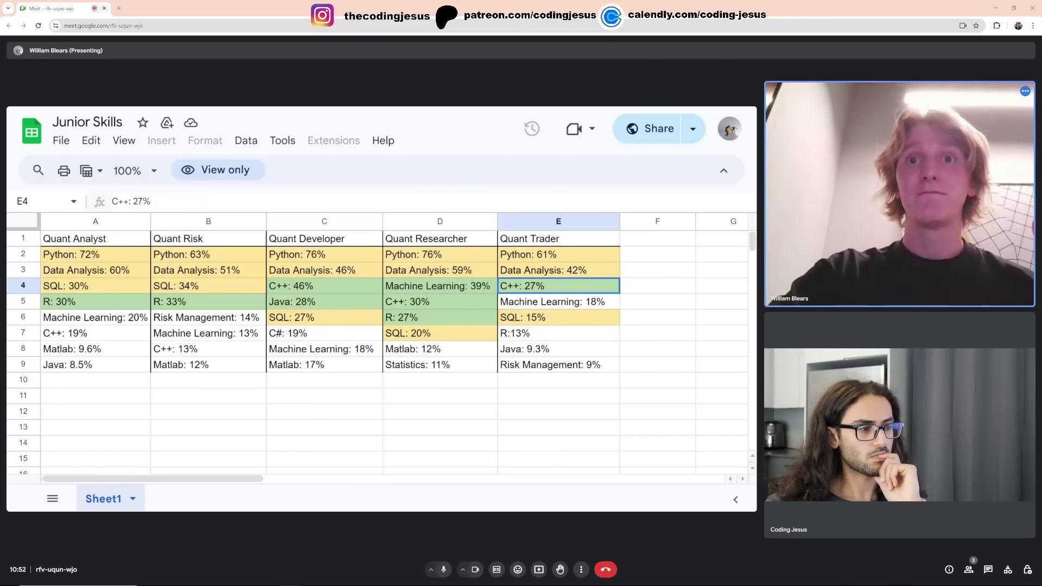
{"action": "key", "text": "Down"}
{"action": "key", "text": "Up"}
{"action": "key", "text": "Left"}
{"action": "key", "text": "Left"}
{"action": "key", "text": "Down"}
{"action": "key", "text": "Left"}
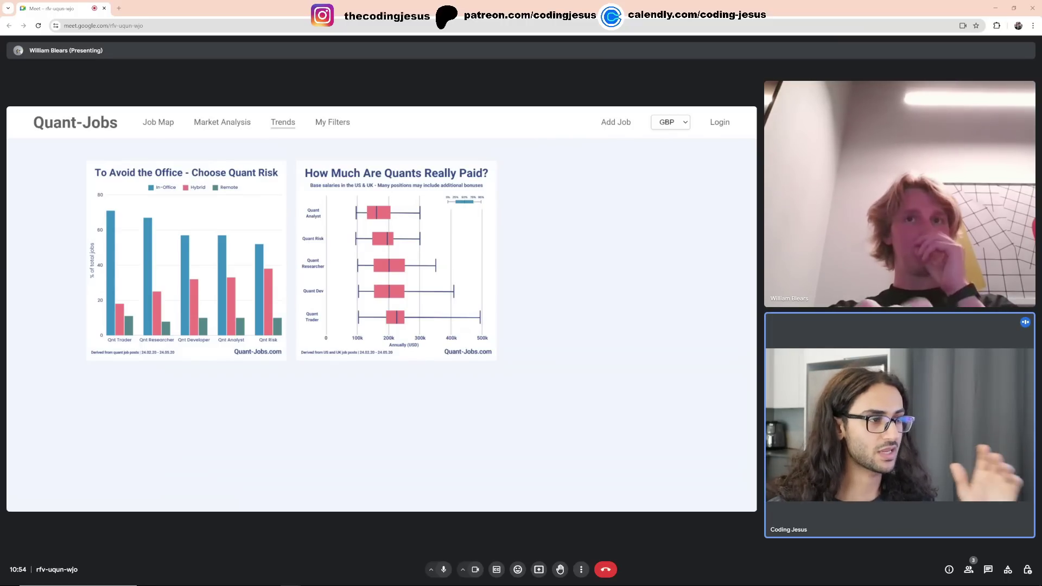
Enlarge the quant salary box-plot chart showing base salaries by role.
{"action": "left_click", "coordinate": [481, 276]}
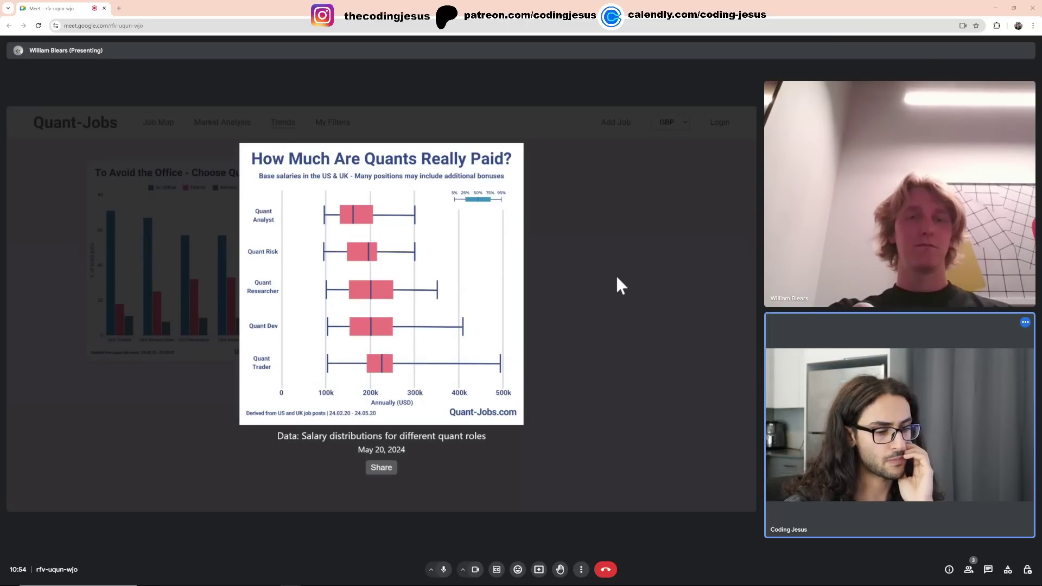